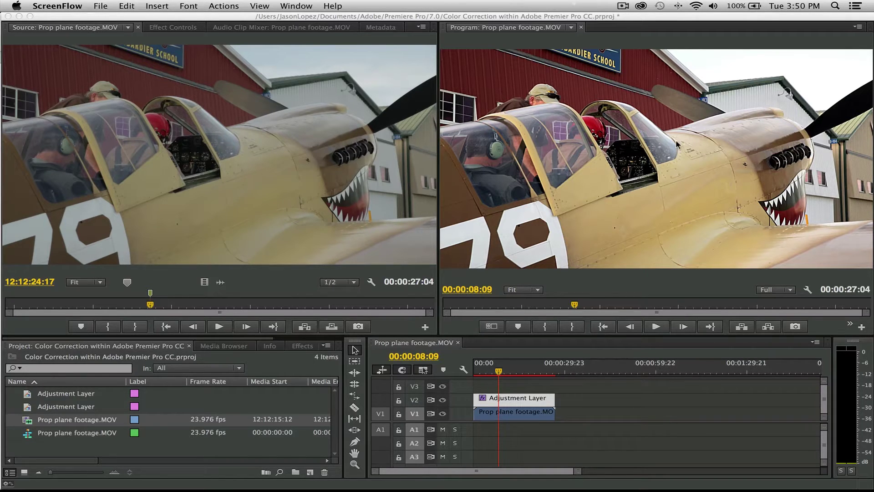
# Delete the graded adjustment layer from track V2.
pyautogui.click(617, 141)
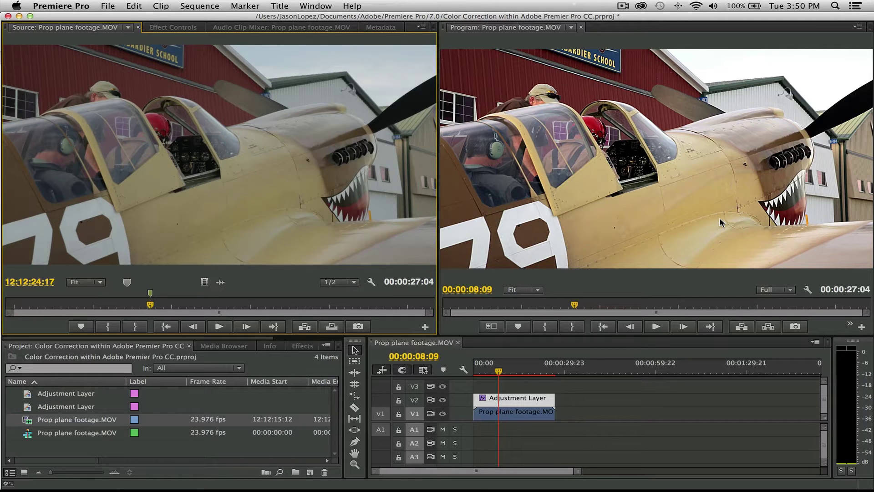
pyautogui.click(523, 401)
pyautogui.press('Delete')
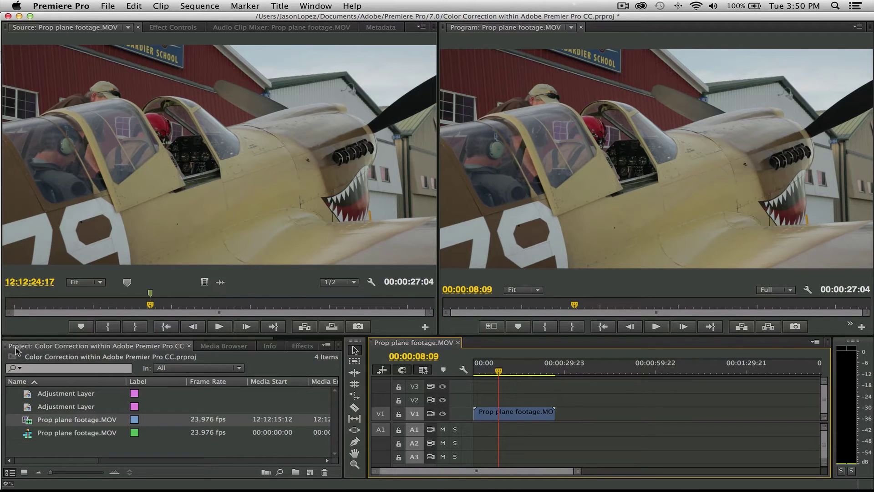
# Create a new adjustment layer with default settings, place it on V2 above the plane footage, and show the Effects panel.
pyautogui.click(311, 474)
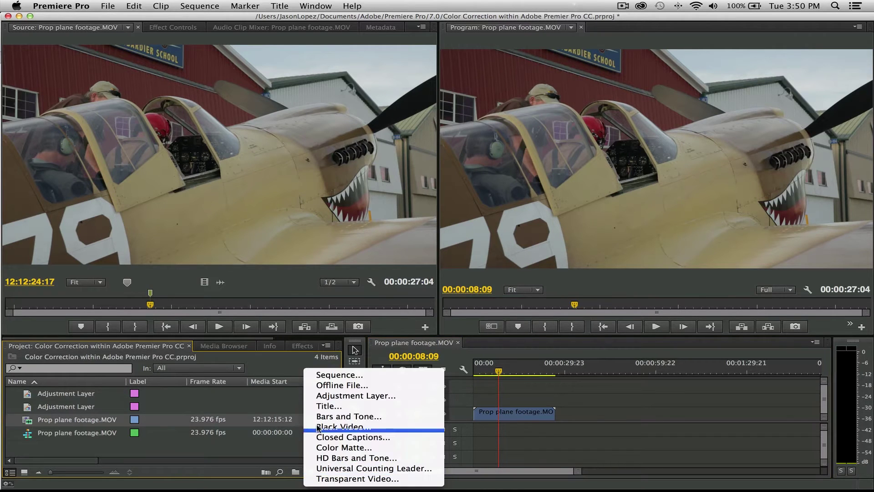
pyautogui.click(326, 397)
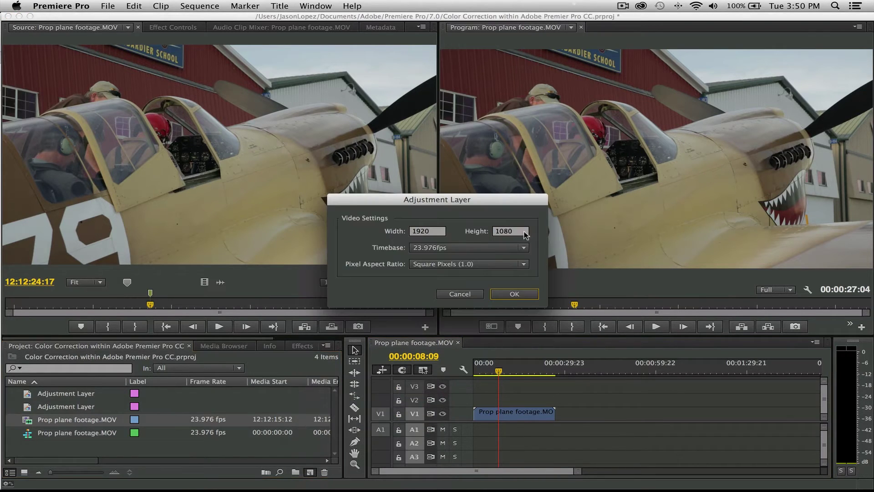
pyautogui.click(515, 294)
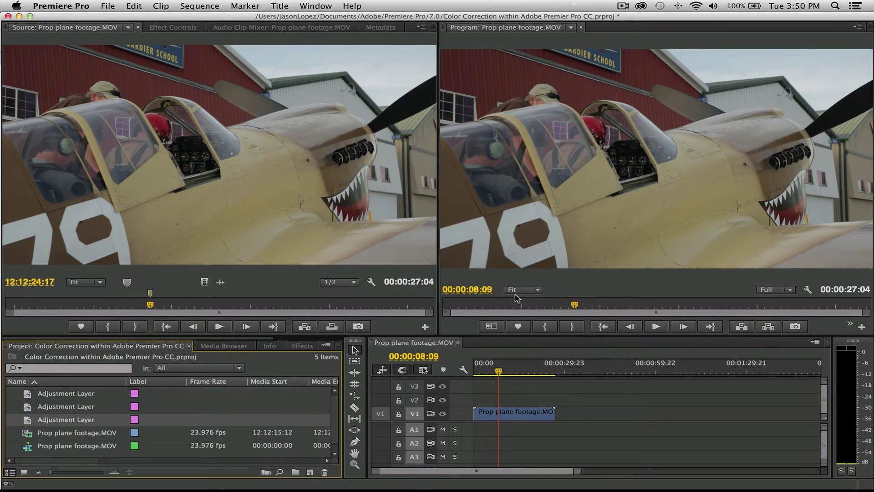
pyautogui.moveTo(72, 423); pyautogui.dragTo(553, 400)
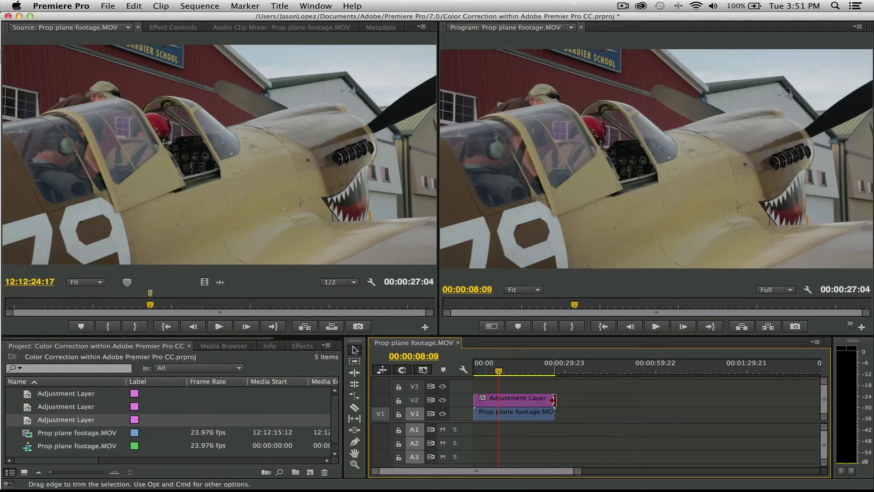
pyautogui.click(527, 402)
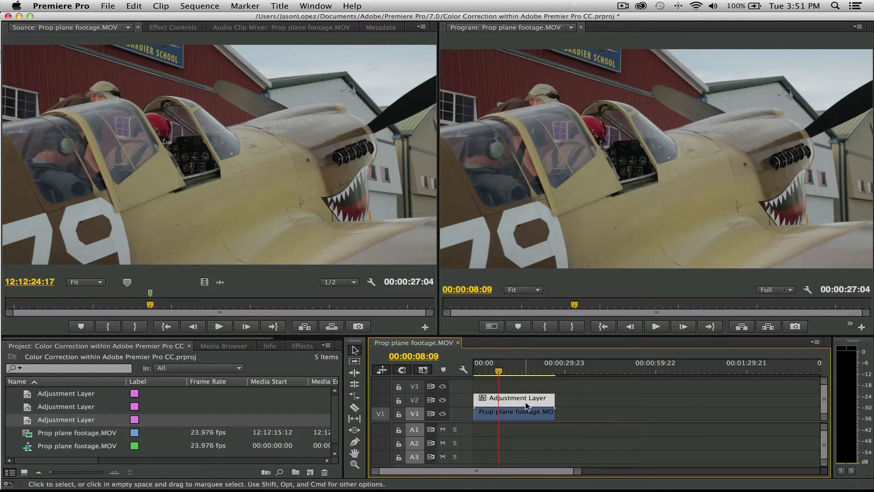
pyautogui.click(294, 348)
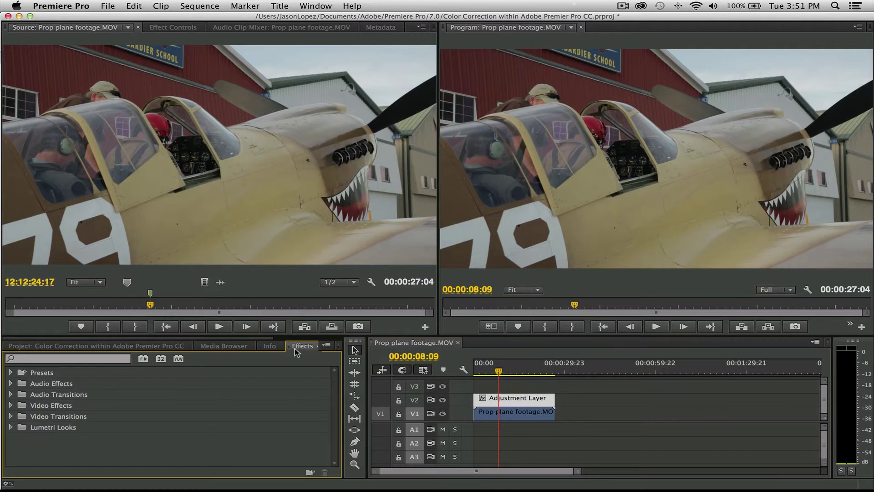
# Search effects for 'RGB', apply RGB Curves to the adjustment layer, and scroll Effect Controls to its curves.
pyautogui.click(63, 360)
pyautogui.write('RGB')
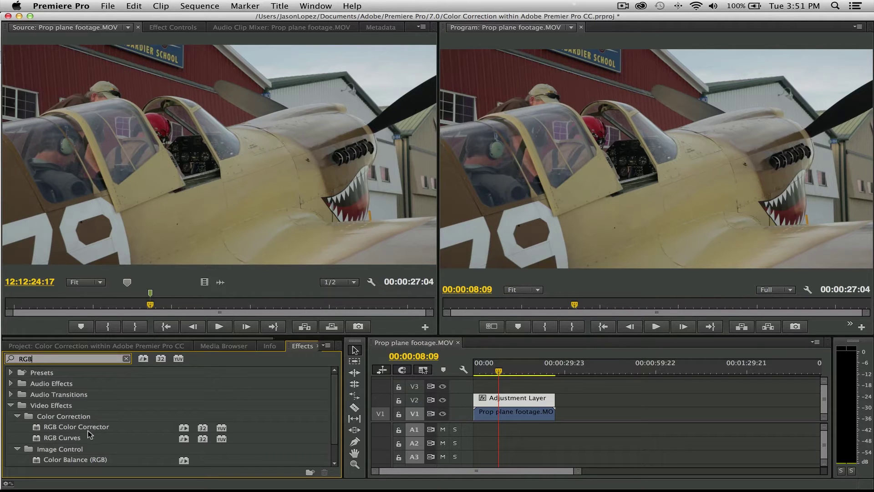
pyautogui.click(62, 440)
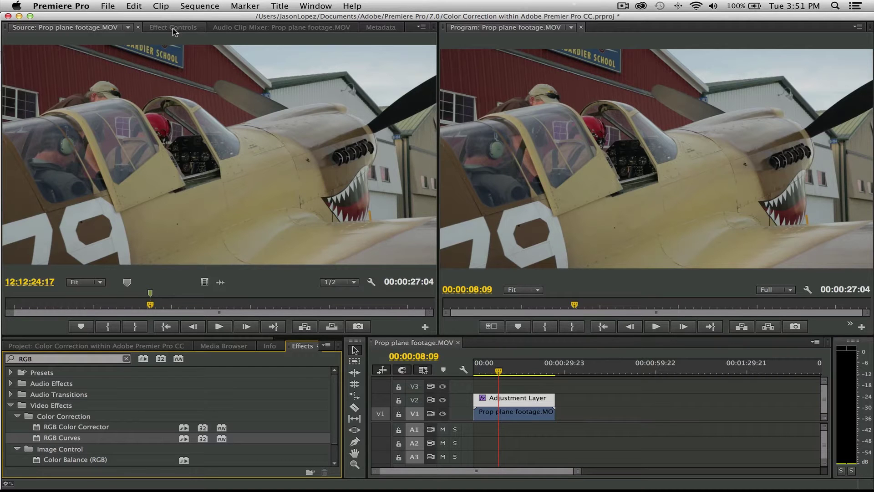
pyautogui.click(173, 28)
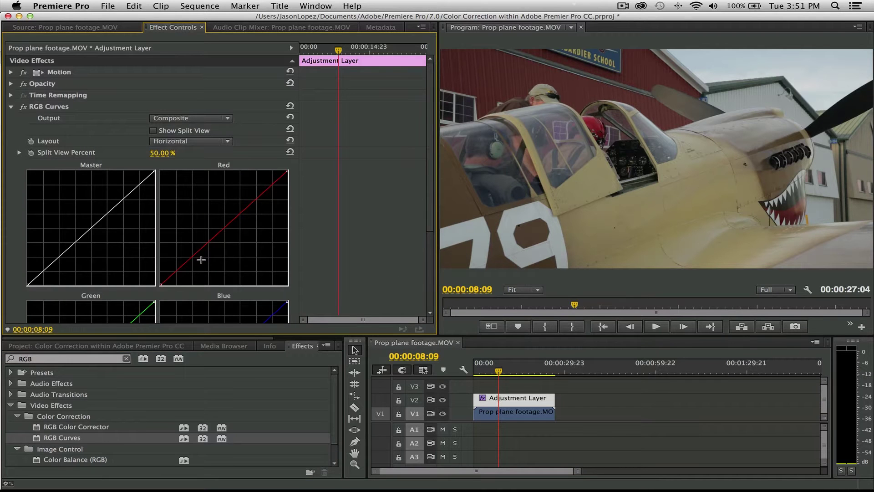
pyautogui.scroll(-5, 201, 259)
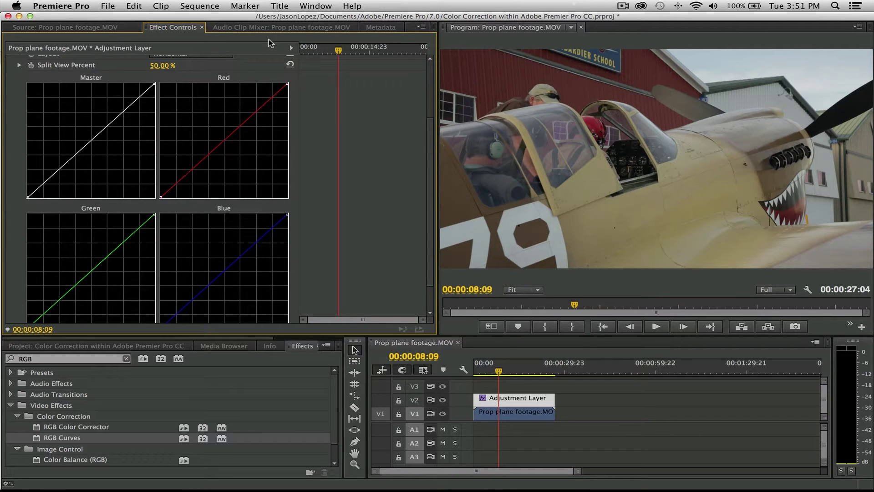
pyautogui.click(316, 5)
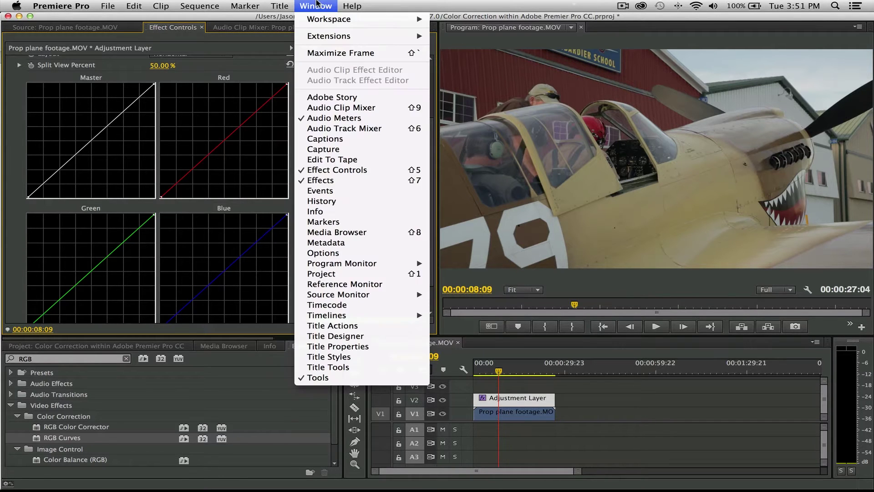
# Open a Reference Monitor over the Program monitor and set its display mode to RGB Parade.
pyautogui.click(366, 287)
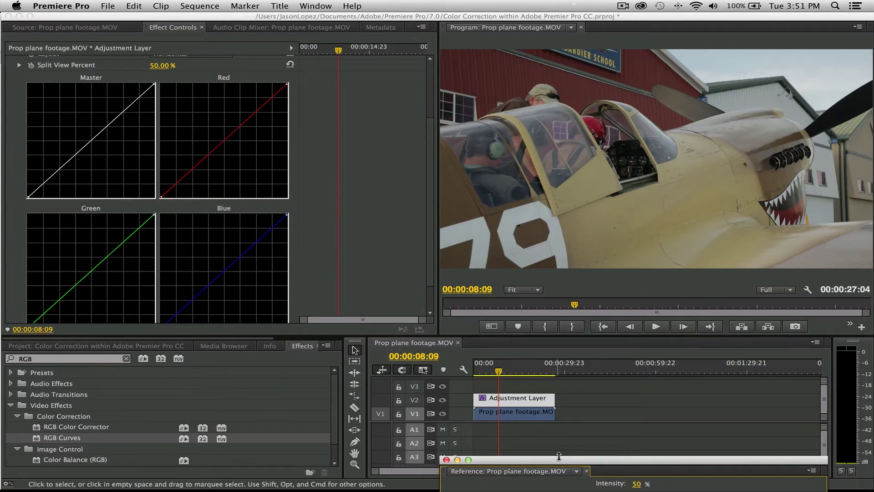
pyautogui.moveTo(559, 460); pyautogui.dragTo(508, 121)
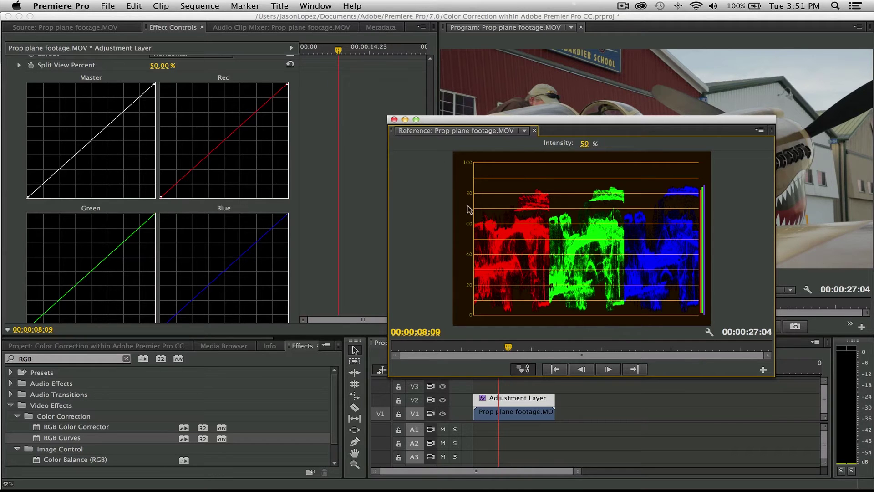
pyautogui.rightClick(414, 225)
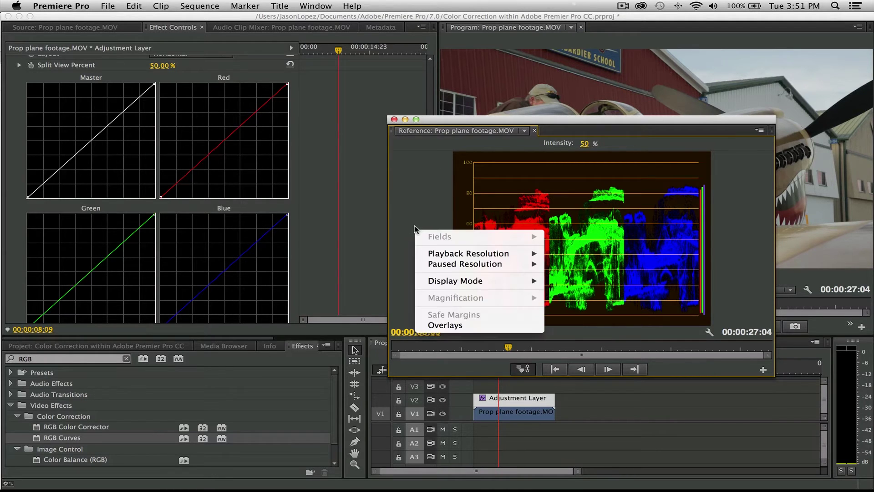
pyautogui.moveTo(458, 284)
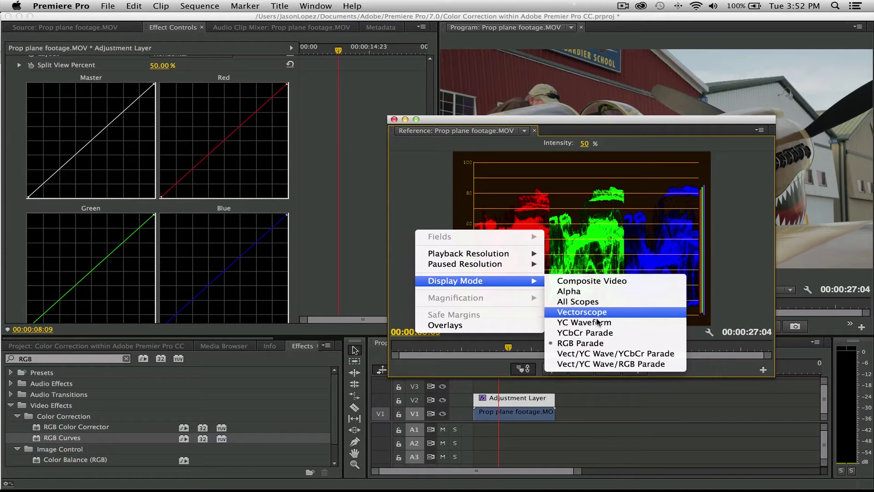
pyautogui.click(593, 346)
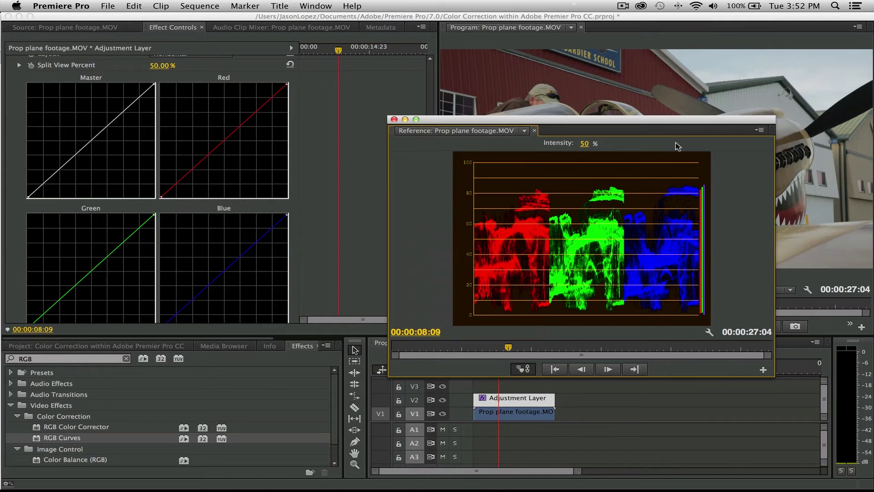
# Move the RGB parade Reference Monitor to the lower right of the screen.
pyautogui.moveTo(576, 120); pyautogui.dragTo(631, 243)
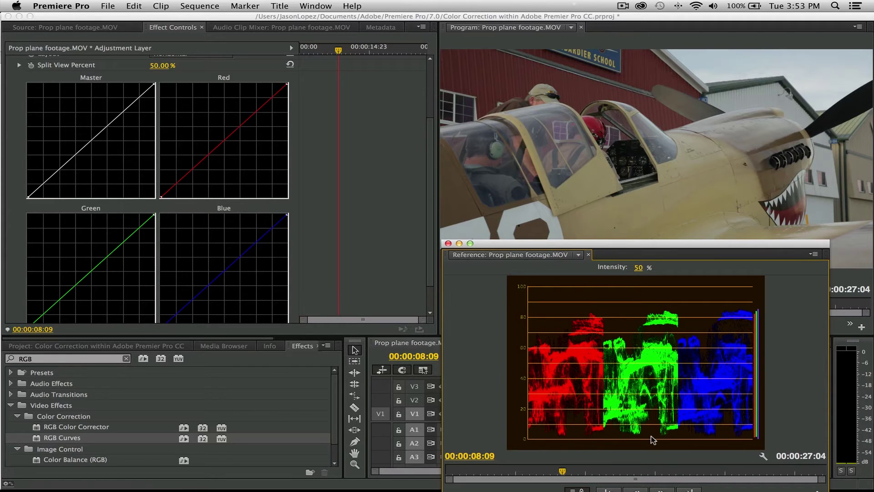
pyautogui.click(28, 198)
pyautogui.moveTo(29, 198); pyautogui.dragTo(30, 197)
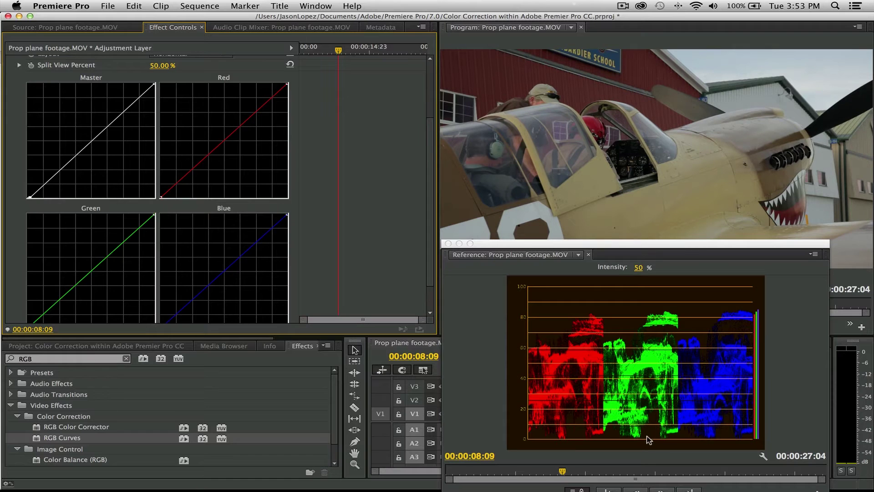
pyautogui.scroll(-2, 117, 304)
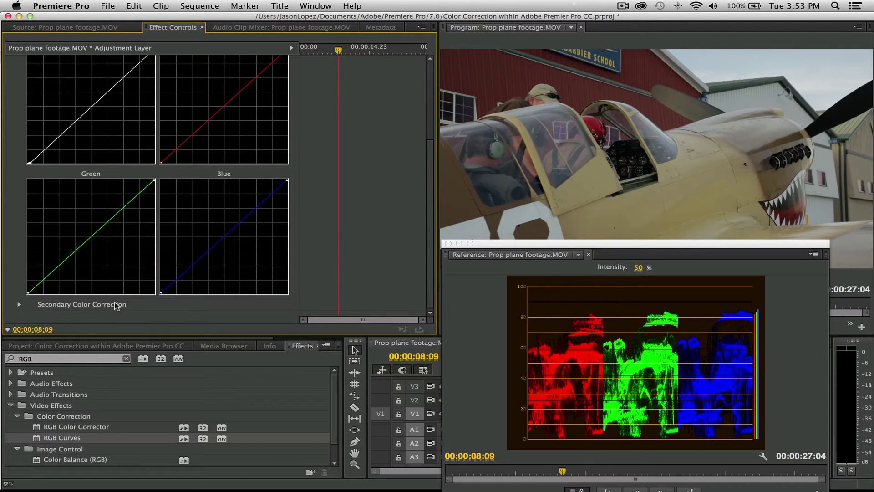
pyautogui.moveTo(27, 294)
pyautogui.mouseDown()
pyautogui.moveTo(28, 284)
pyautogui.moveTo(29, 294)
pyautogui.mouseUp()
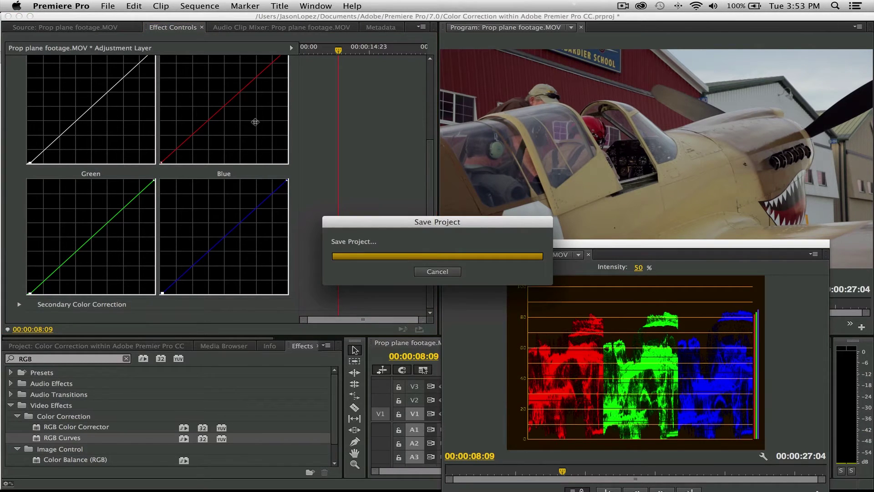
pyautogui.scroll(5, 255, 128)
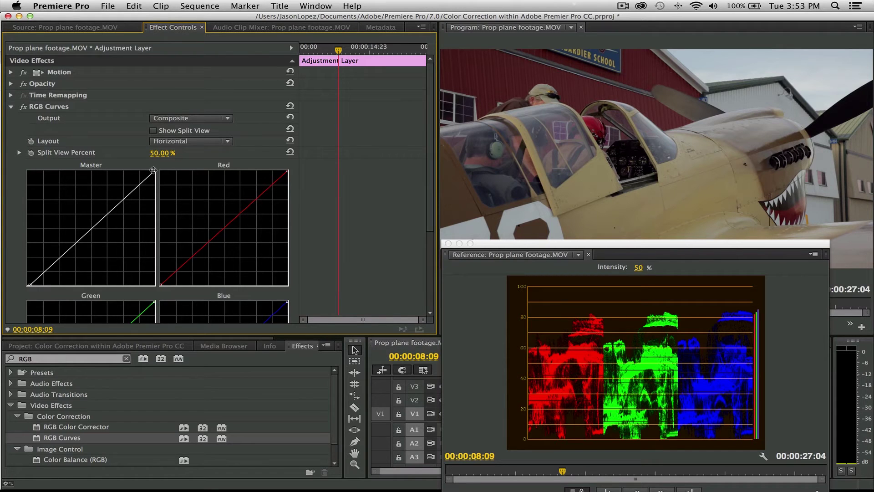
# Steepen the Master curve to brighten highlights, compare with RGB Curves bypassed, and barely nudge the Red curve.
pyautogui.moveTo(153, 170); pyautogui.dragTo(134, 165)
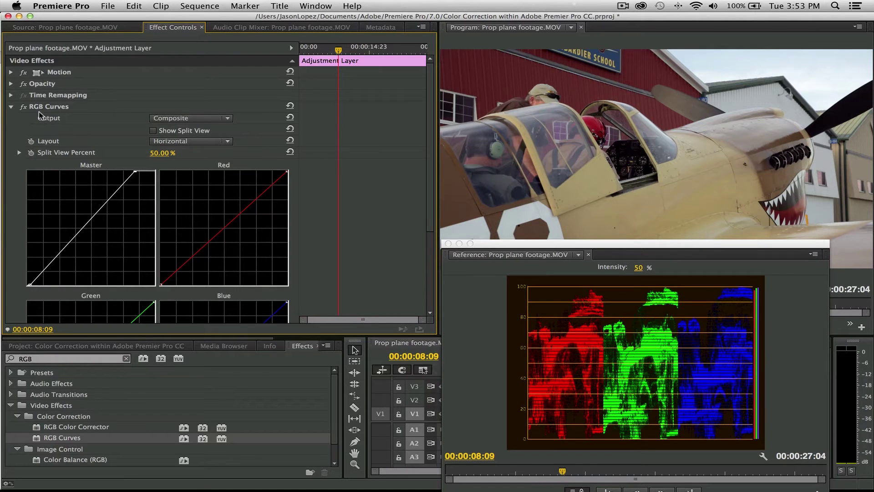
pyautogui.click(23, 108)
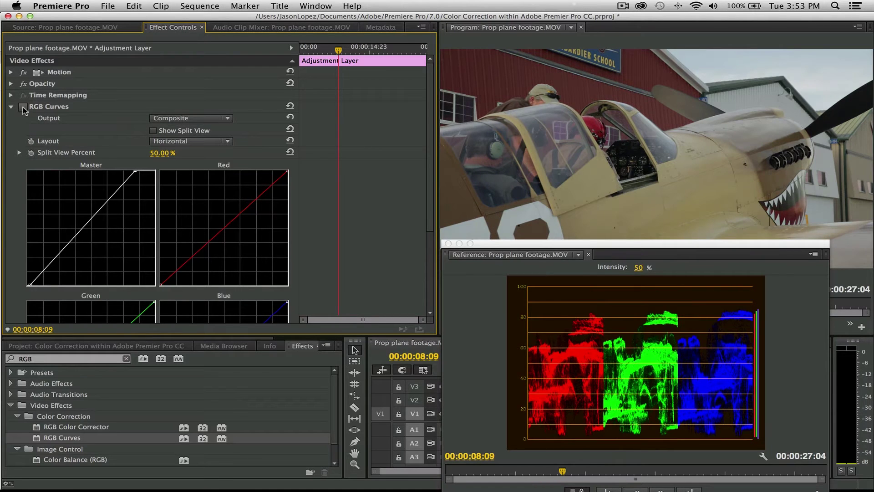
pyautogui.click(23, 108)
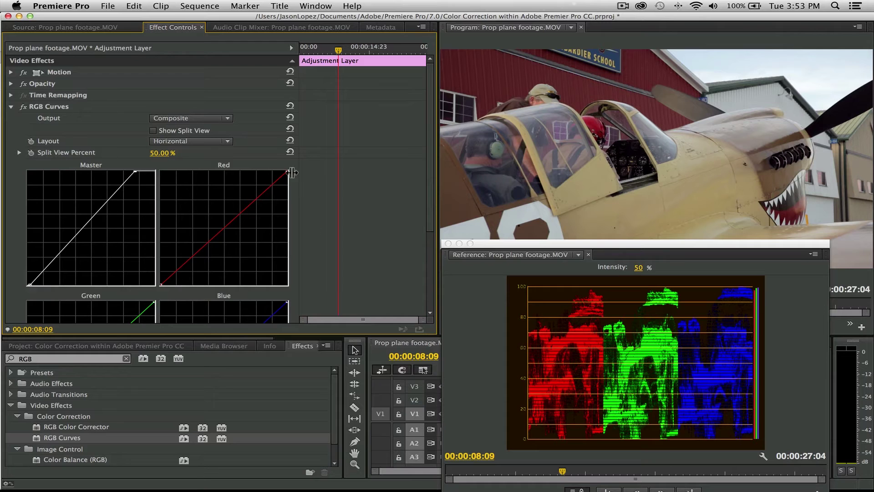
pyautogui.moveTo(286, 170); pyautogui.dragTo(285, 169)
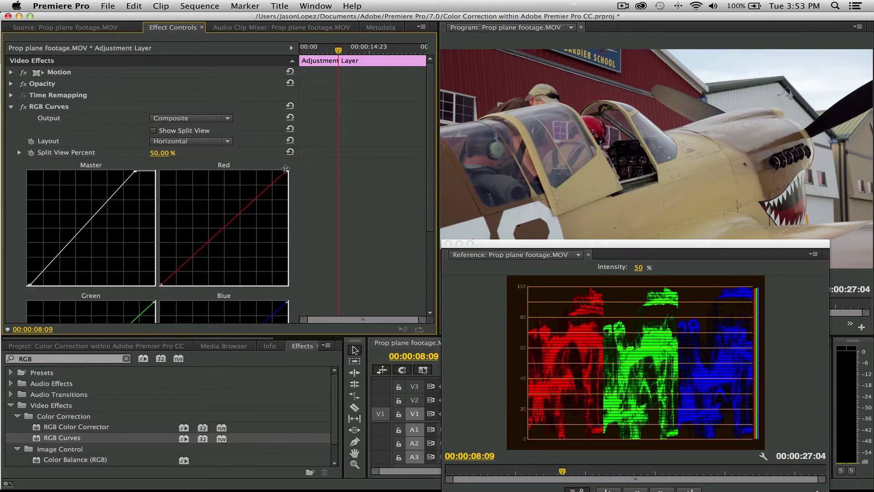
pyautogui.moveTo(285, 169); pyautogui.dragTo(284, 169)
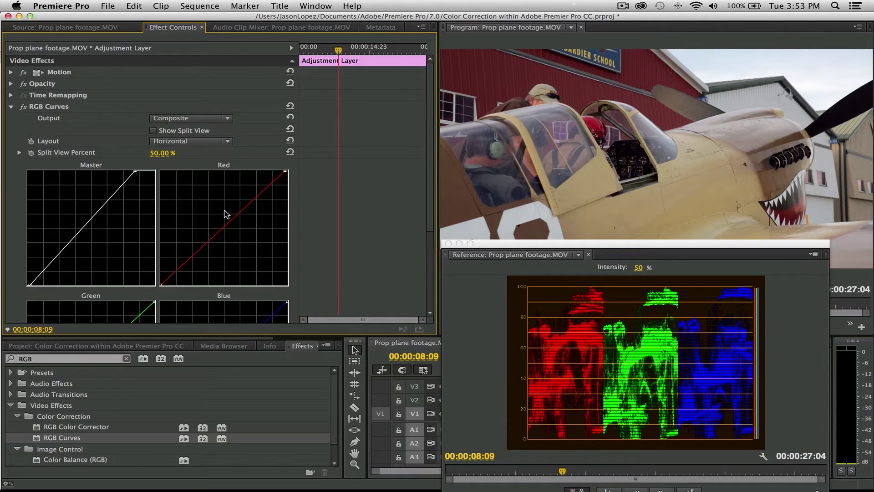
pyautogui.moveTo(238, 209)
pyautogui.mouseDown()
pyautogui.moveTo(226, 228)
pyautogui.moveTo(240, 210)
pyautogui.mouseUp()
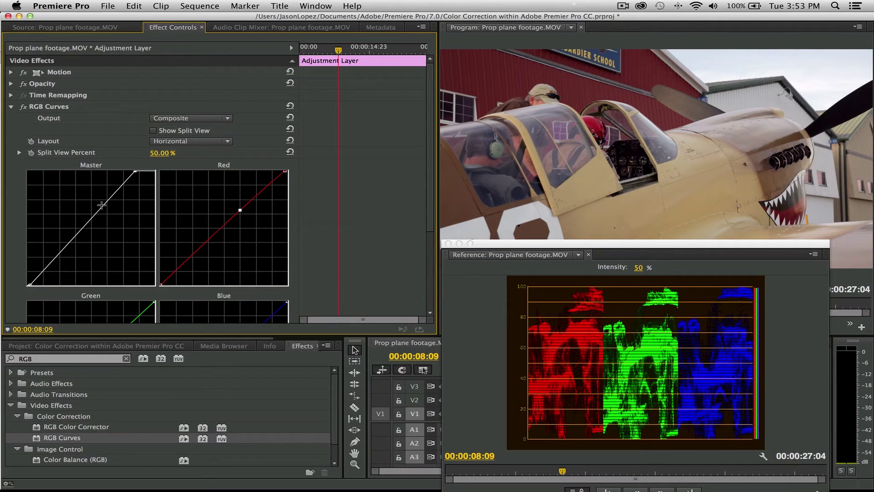
pyautogui.moveTo(102, 205); pyautogui.dragTo(102, 201)
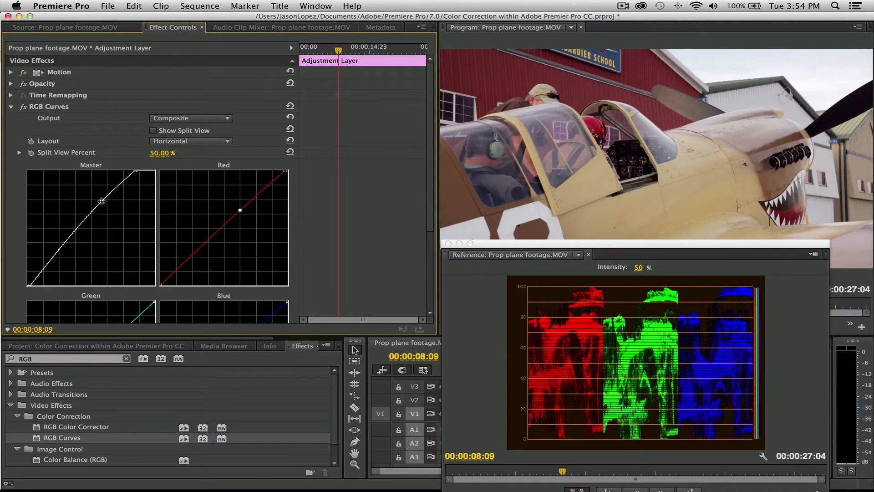
# Lower the scope window and pull the Master curve's shadows down into an S-curve.
pyautogui.moveTo(573, 244); pyautogui.dragTo(561, 314)
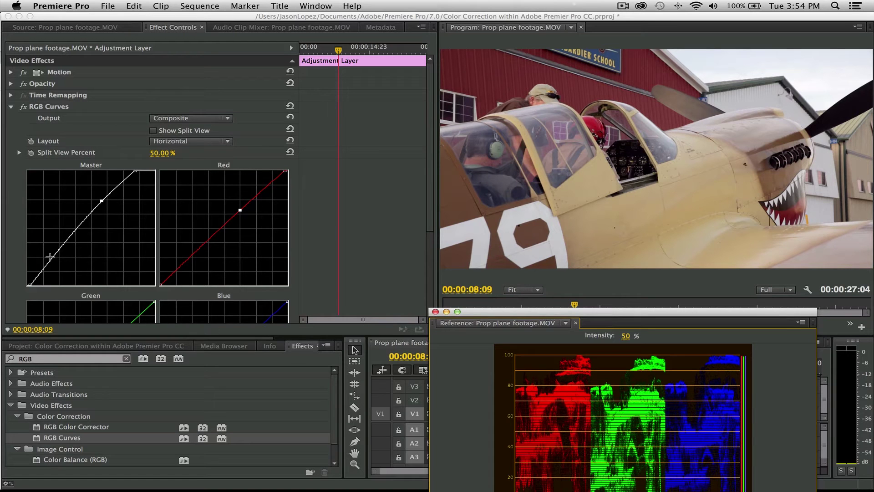
pyautogui.moveTo(52, 258); pyautogui.dragTo(57, 259)
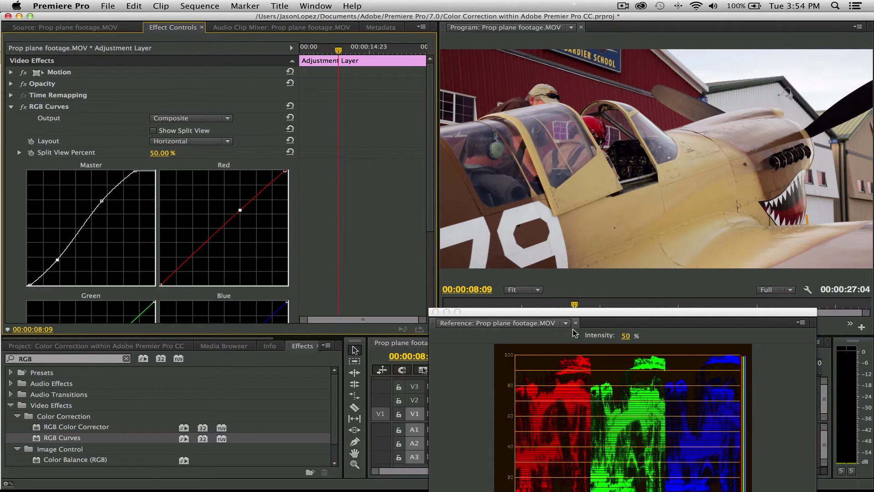
# Pull down the Blue curve's top point, add a slightly nudged midpoint, and reposition the scope window.
pyautogui.click(566, 312)
pyautogui.moveTo(566, 312); pyautogui.dragTo(481, 273)
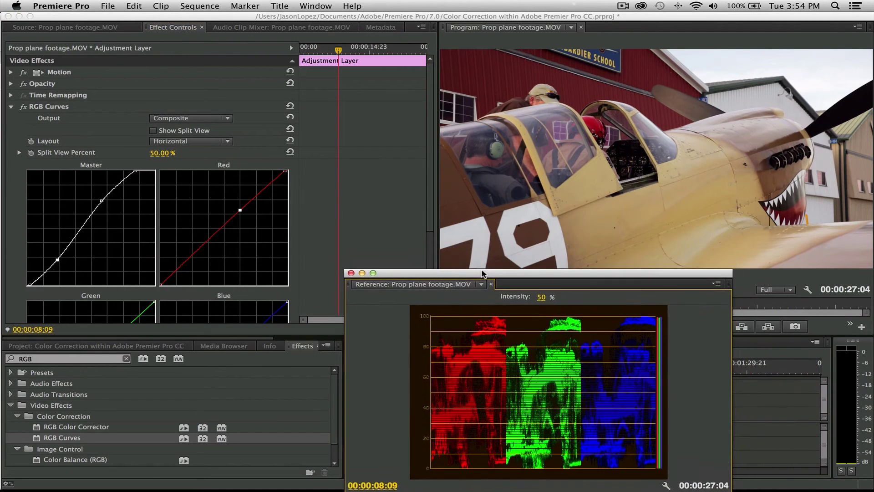
pyautogui.scroll(-5, 254, 261)
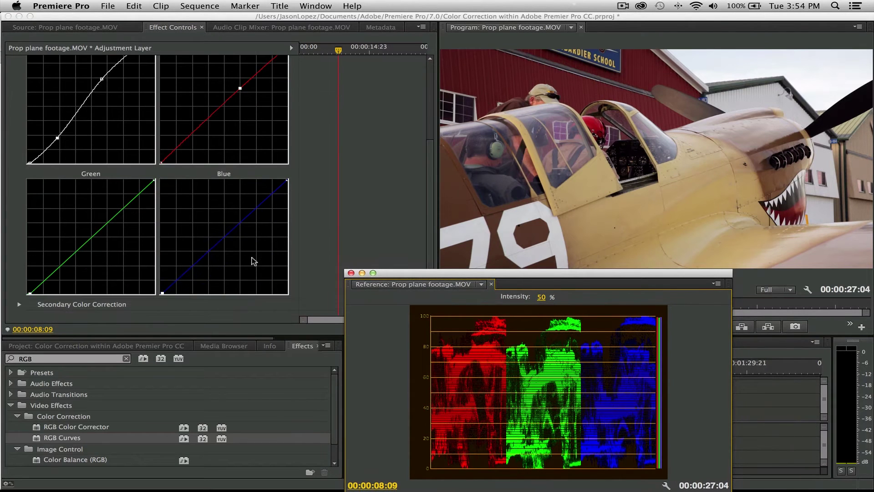
pyautogui.click(289, 180)
pyautogui.moveTo(292, 183); pyautogui.dragTo(290, 174)
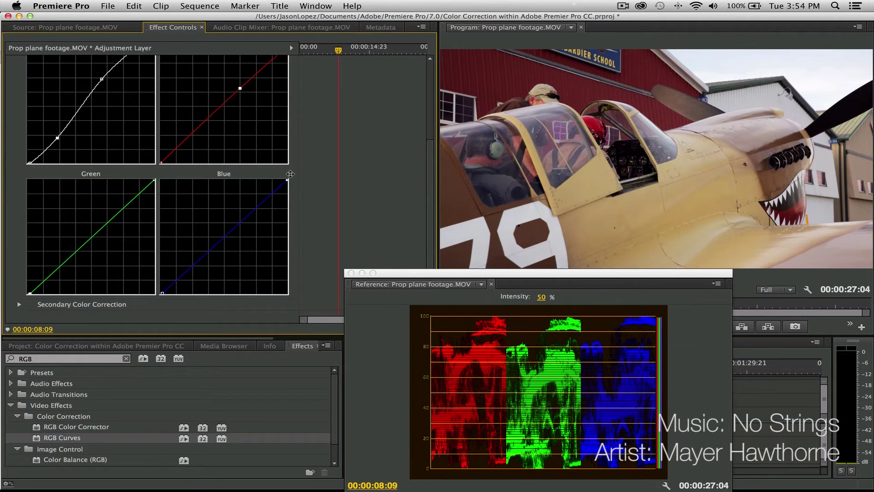
pyautogui.click(258, 206)
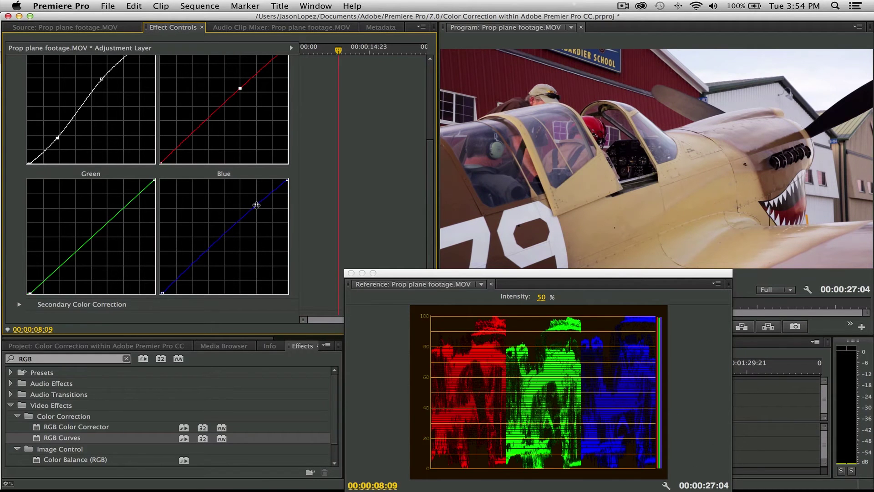
pyautogui.moveTo(256, 205); pyautogui.dragTo(258, 206)
pyautogui.moveTo(484, 273); pyautogui.dragTo(539, 281)
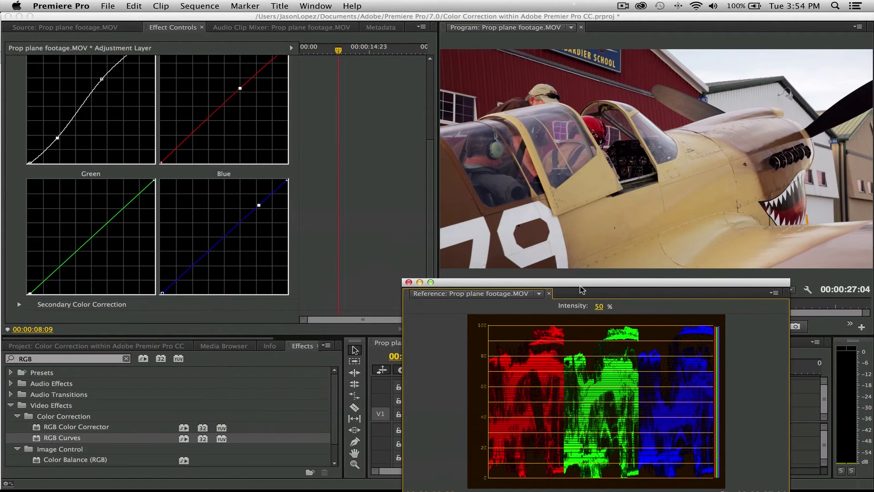
pyautogui.moveTo(580, 284); pyautogui.dragTo(496, 89)
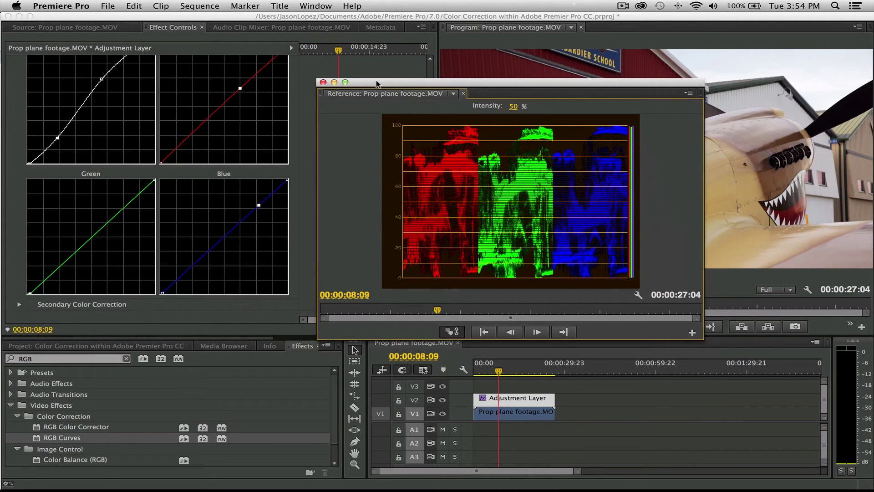
pyautogui.moveTo(376, 83); pyautogui.dragTo(376, 160)
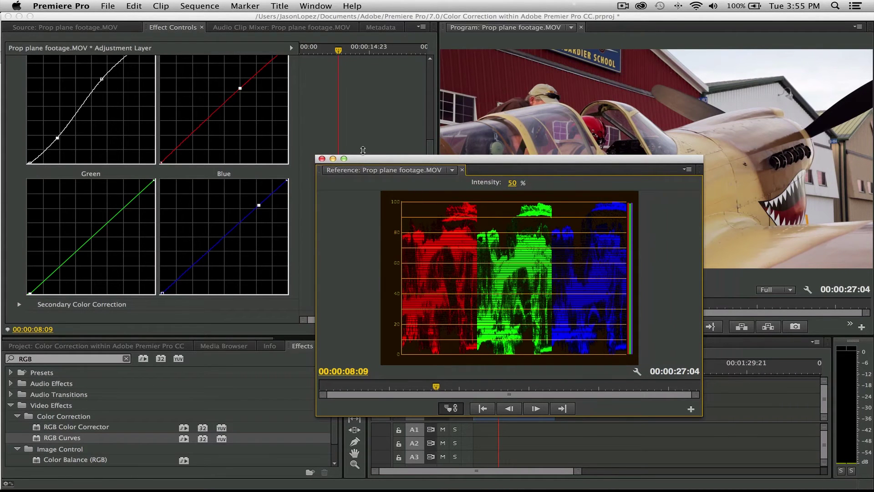
pyautogui.moveTo(358, 162); pyautogui.dragTo(510, 289)
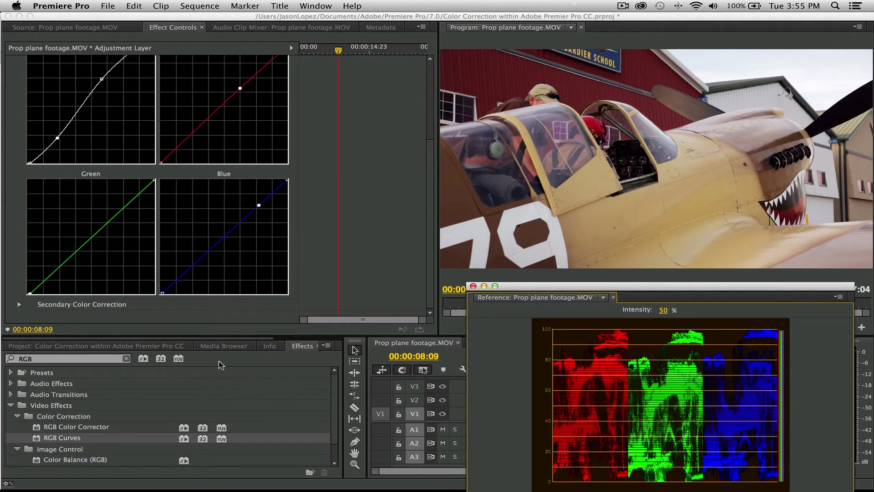
pyautogui.click(110, 359)
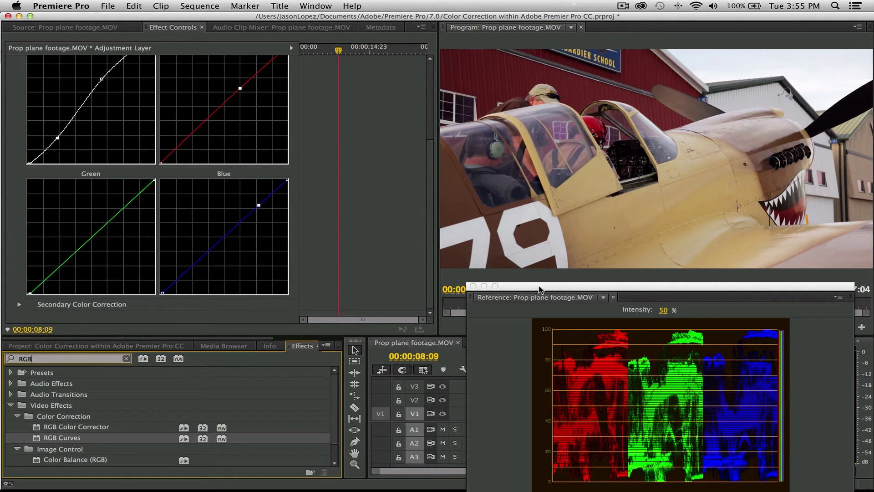
# Search effects for 'UNS' and drag Unsharp Mask toward the adjustment layer.
pyautogui.press('super+a')
pyautogui.write('UNS')
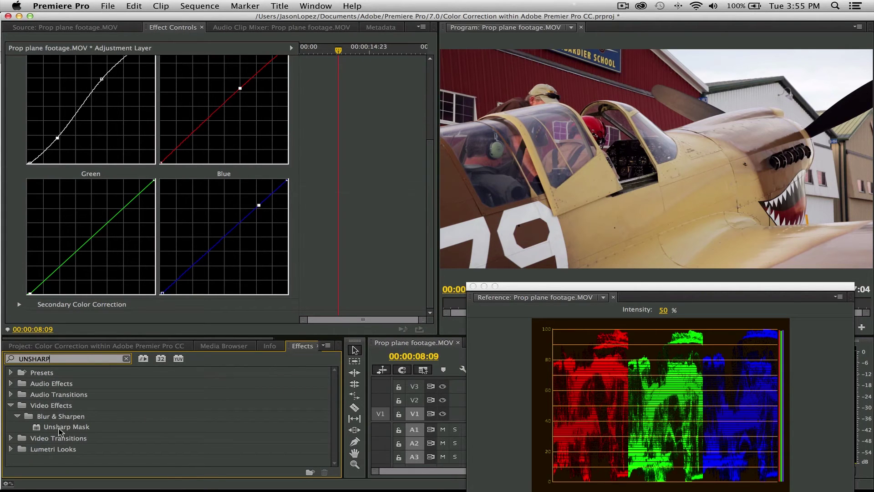
pyautogui.moveTo(60, 431); pyautogui.dragTo(134, 269)
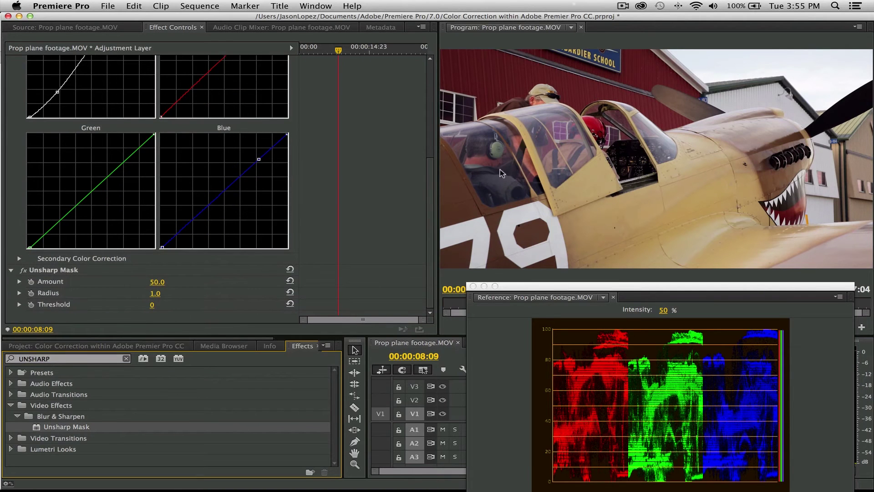
# Pull the Red curve's lower point down and drop Unsharp Mask into Effect Controls.
pyautogui.scroll(3, 333, 187)
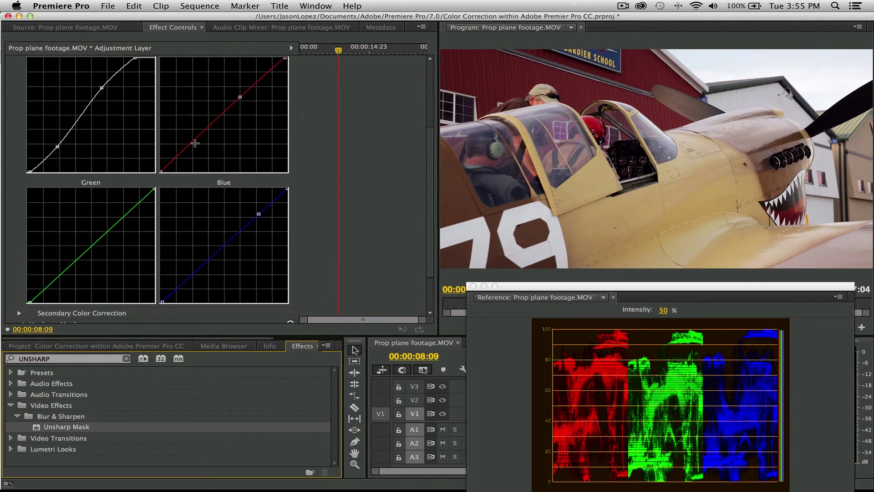
pyautogui.moveTo(193, 143); pyautogui.dragTo(195, 143)
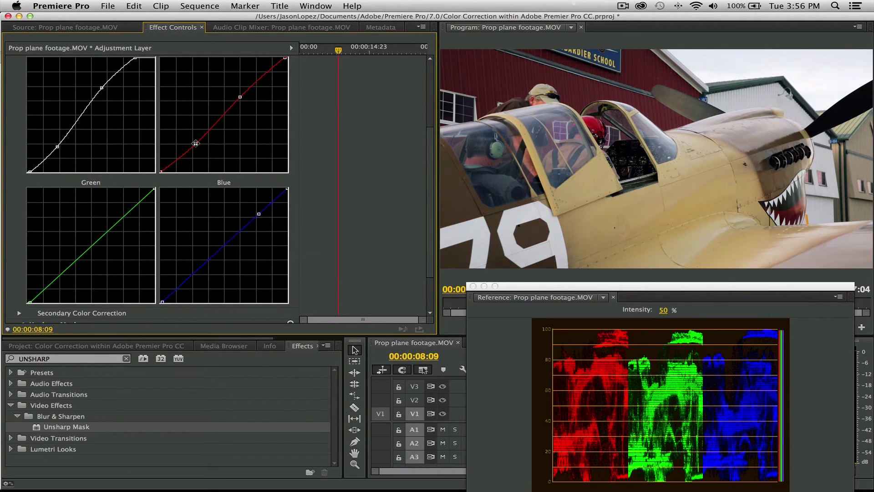
pyautogui.moveTo(195, 143); pyautogui.dragTo(187, 149)
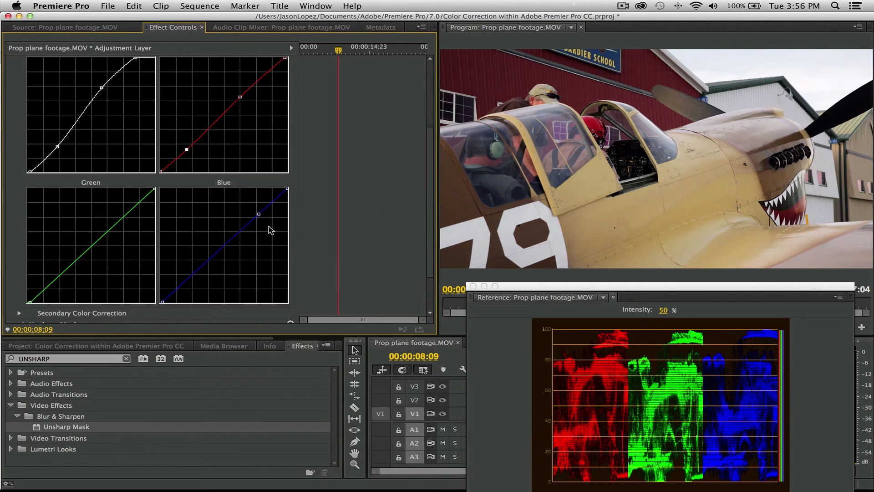
pyautogui.moveTo(66, 426); pyautogui.dragTo(227, 251)
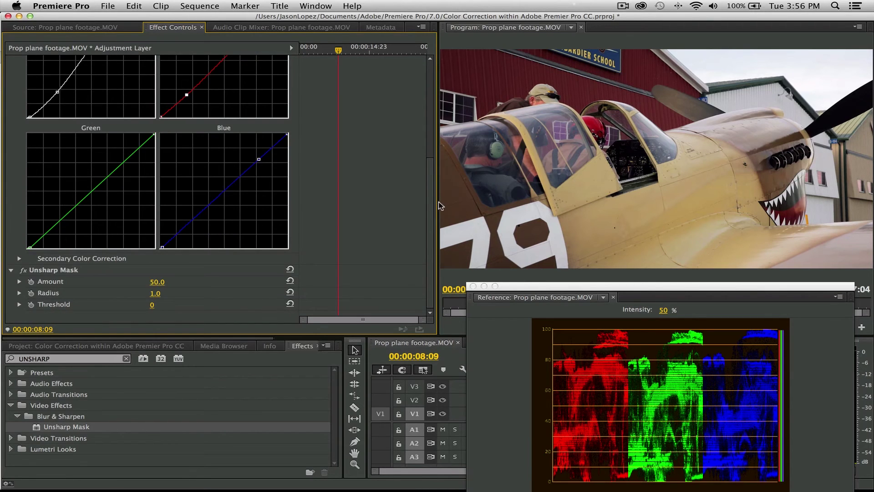
pyautogui.moveTo(439, 204); pyautogui.dragTo(284, 204)
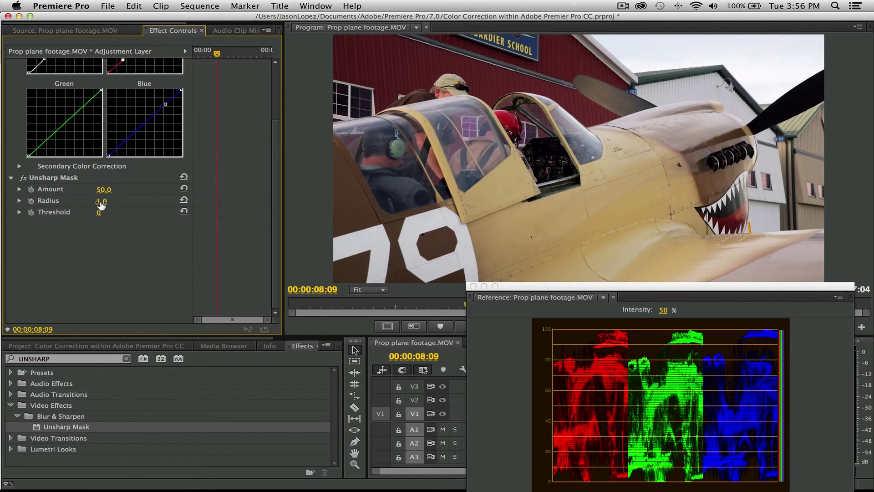
# Set Unsharp Mask Amount to 100 and Radius to 2.
pyautogui.click(111, 189)
pyautogui.write('100')
pyautogui.click(111, 200)
pyautogui.write('2')
pyautogui.press('Return')
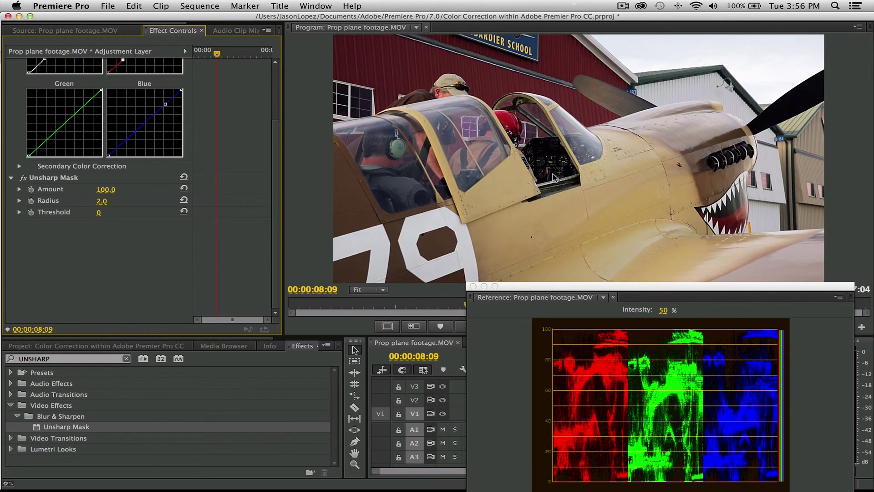
# Move the scope off the image, try Unsharp Mask Radius 3, then return it to 2.
pyautogui.moveTo(582, 287); pyautogui.dragTo(530, 321)
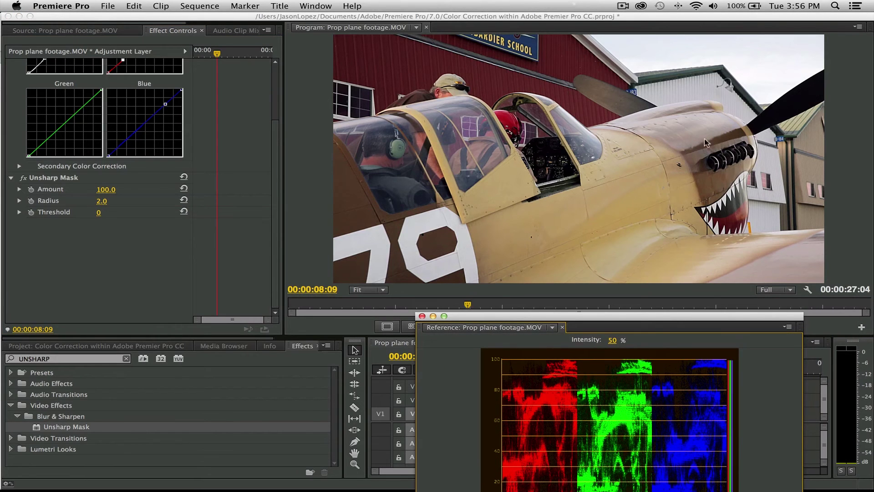
pyautogui.click(717, 250)
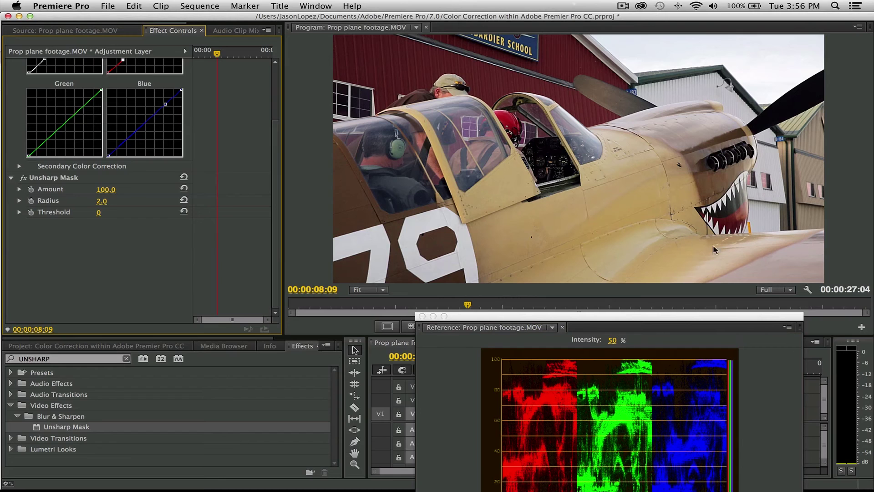
pyautogui.click(112, 198)
pyautogui.write('3')
pyautogui.press('Return')
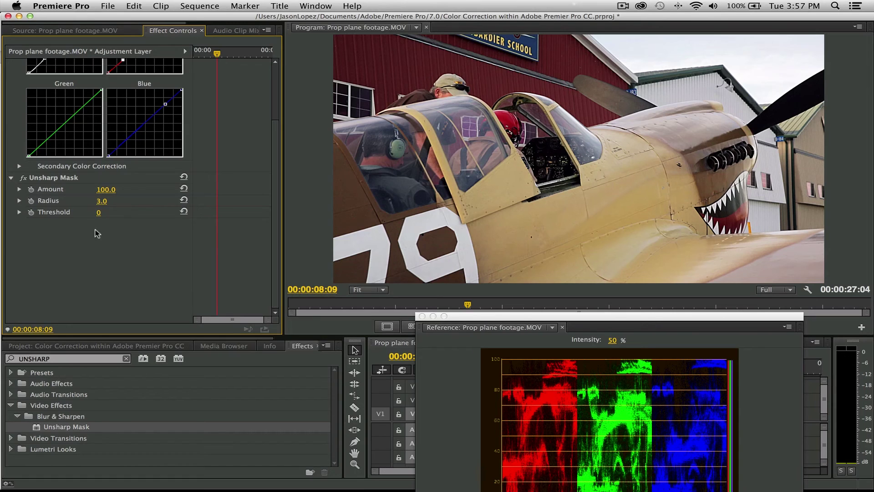
pyautogui.click(100, 201)
pyautogui.write('2')
pyautogui.press('Return')
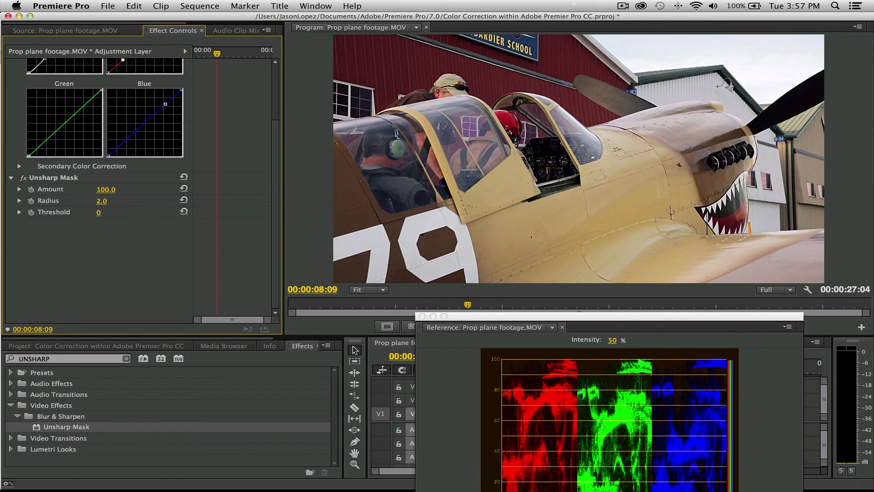
pyautogui.click(22, 177)
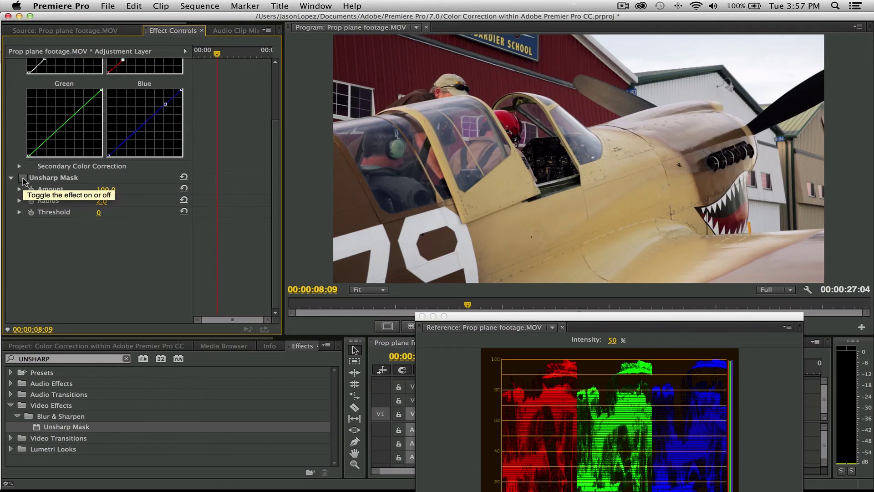
pyautogui.click(23, 179)
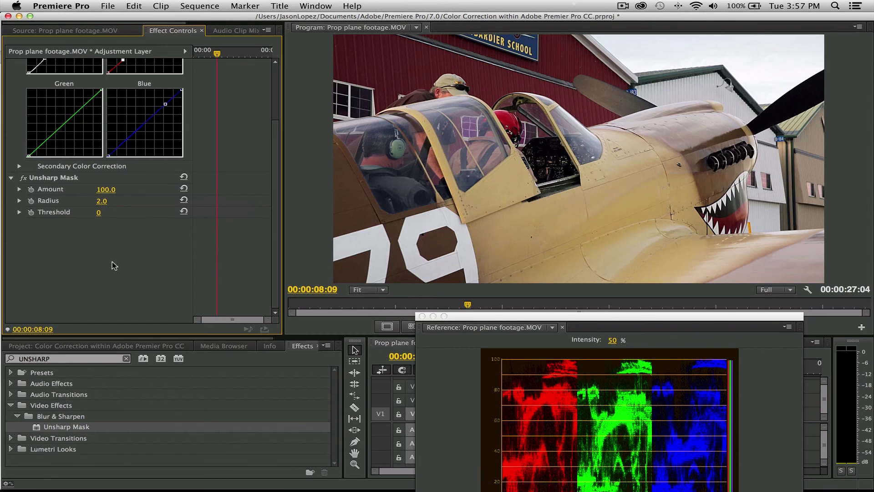
pyautogui.moveTo(116, 361); pyautogui.dragTo(16, 360)
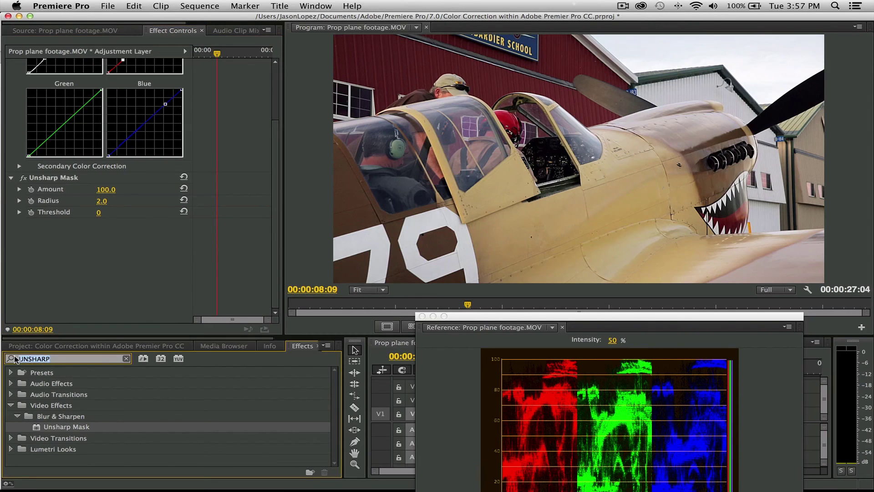
# Add Brightness & Contrast via a 'BRIGHT' search, setting Brightness 10 and trying Contrast 20, then 25.
pyautogui.write('BRIGHT')
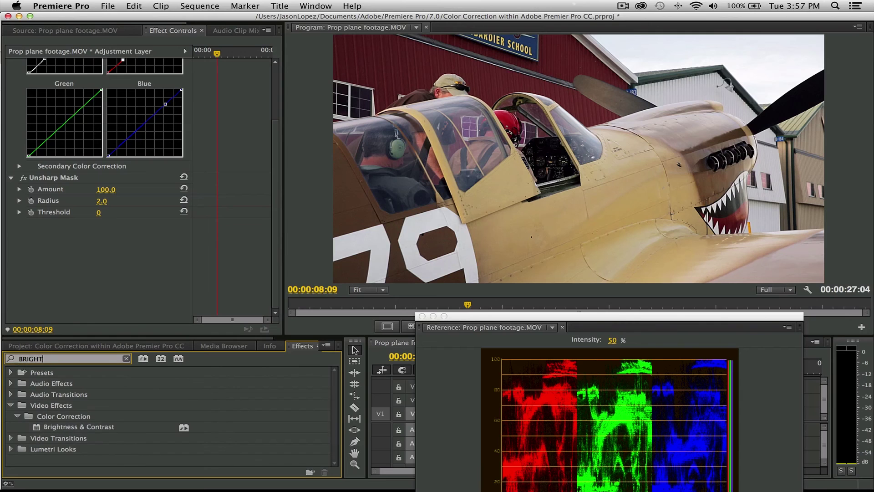
pyautogui.doubleClick(71, 429)
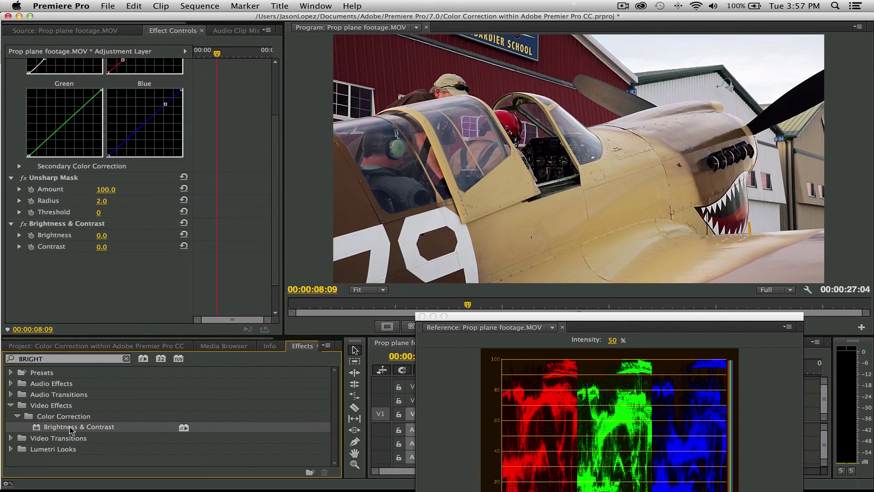
pyautogui.click(102, 247)
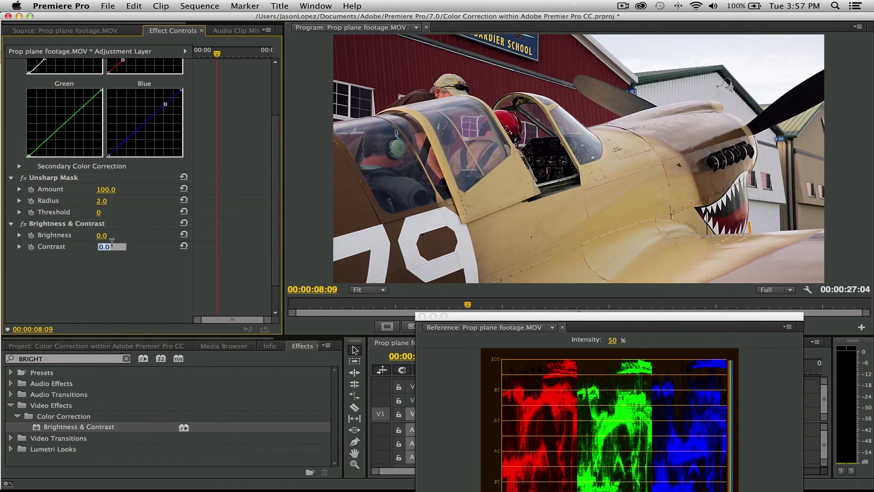
pyautogui.write('20')
pyautogui.press('Return')
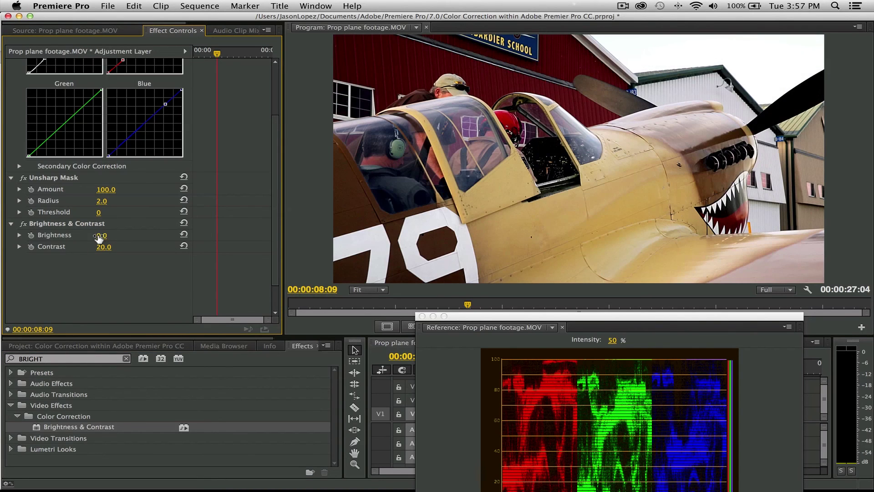
pyautogui.click(99, 237)
pyautogui.write('10')
pyautogui.press('Return')
pyautogui.click(112, 233)
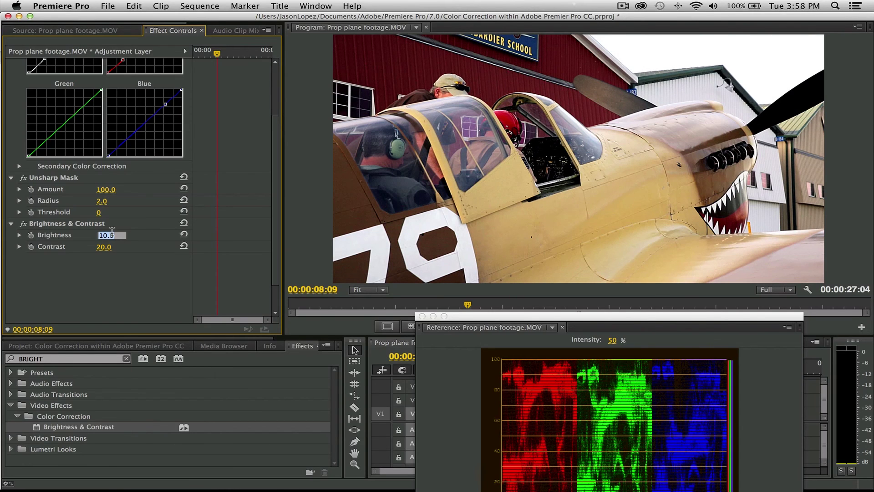
pyautogui.press('Tab')
pyautogui.write('25')
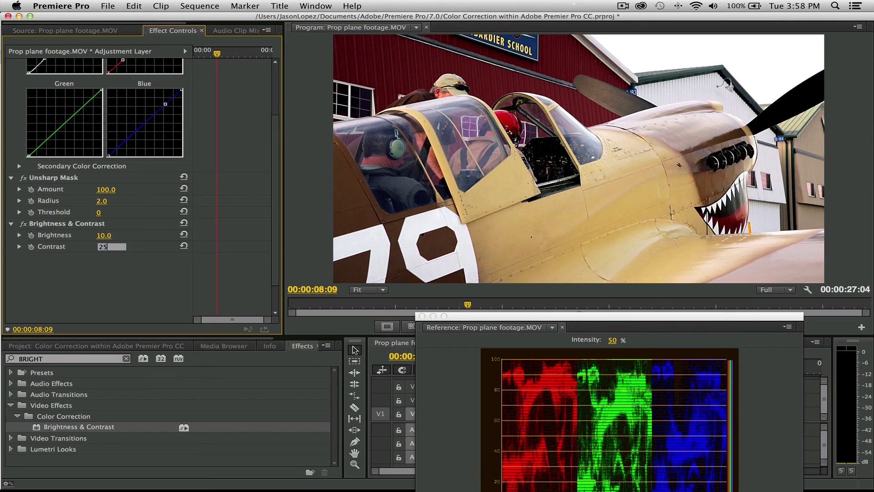
pyautogui.press('Return')
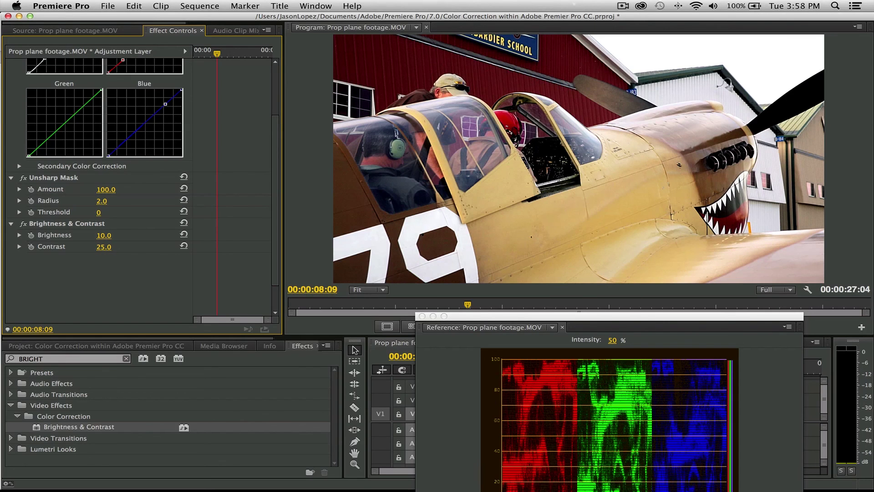
# Lower the Unsharp Mask Radius to 1.5 and settle Contrast at 15.
pyautogui.click(101, 201)
pyautogui.write('1.5')
pyautogui.press('Return')
pyautogui.click(104, 247)
pyautogui.write('15')
pyautogui.press('Return')
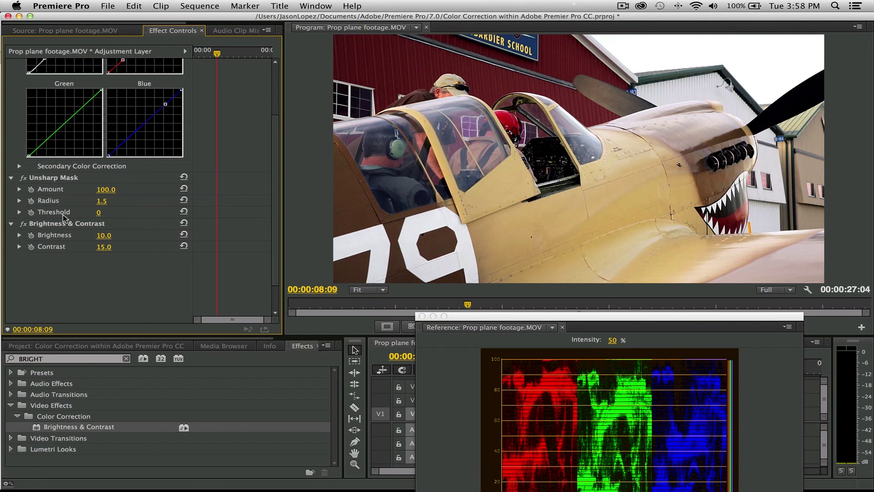
pyautogui.click(54, 226)
pyautogui.press('Delete')
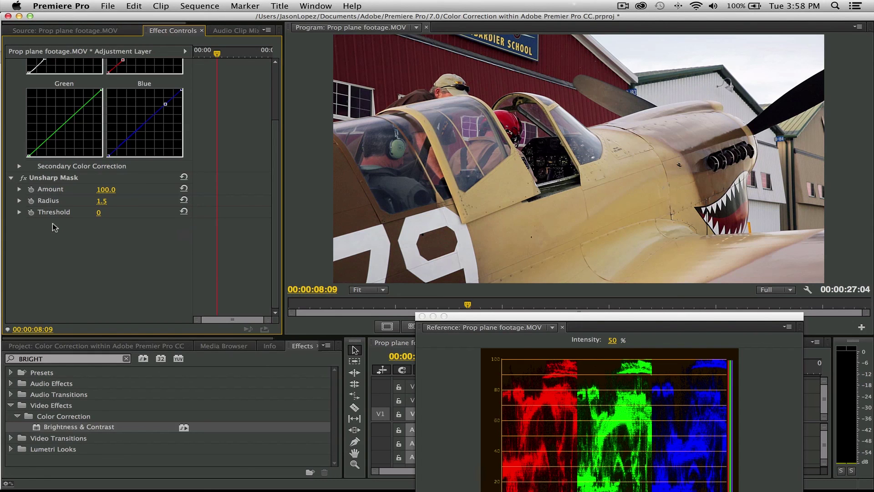
pyautogui.press('super+z')
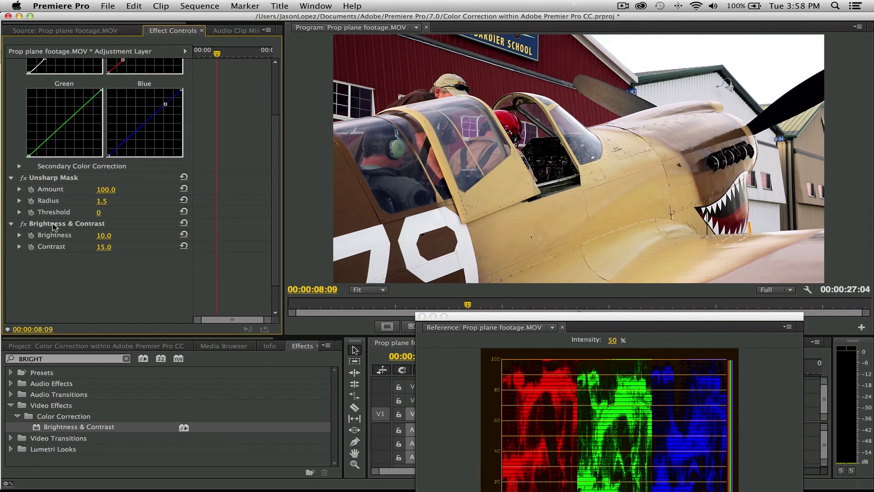